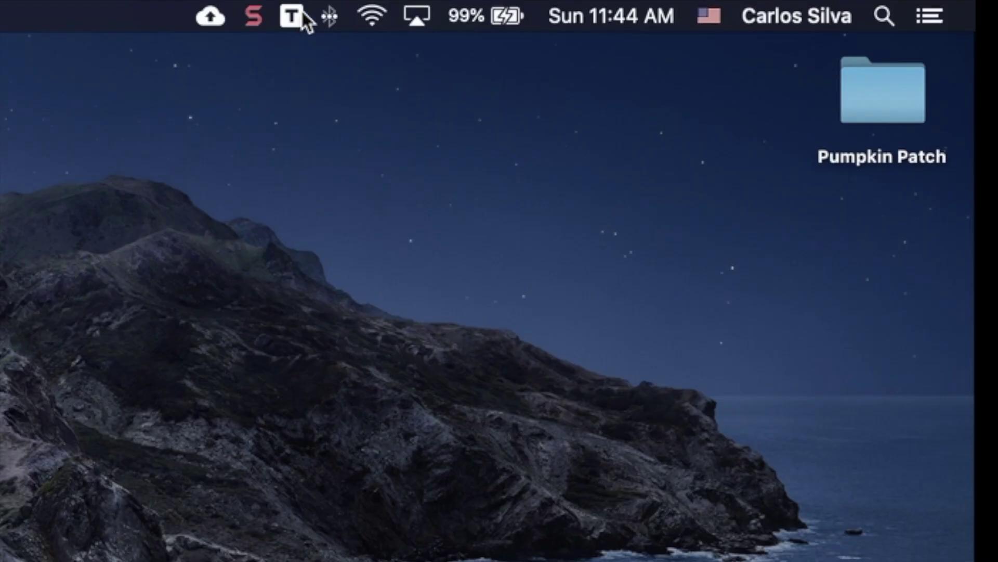
Check Tuxera NTFS before and after connecting the drive, then select Music on the desktop.
click(301, 13)
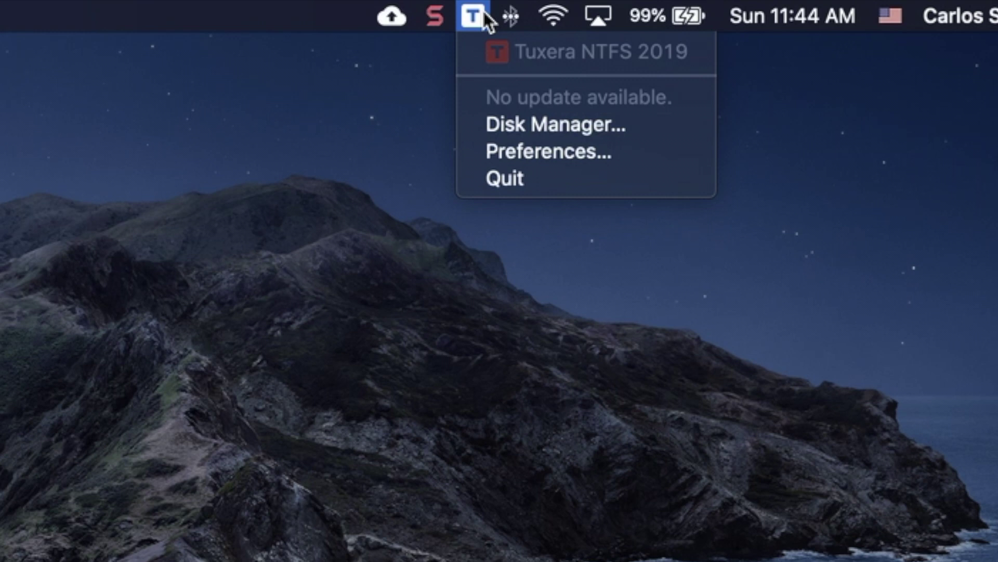
click(173, 364)
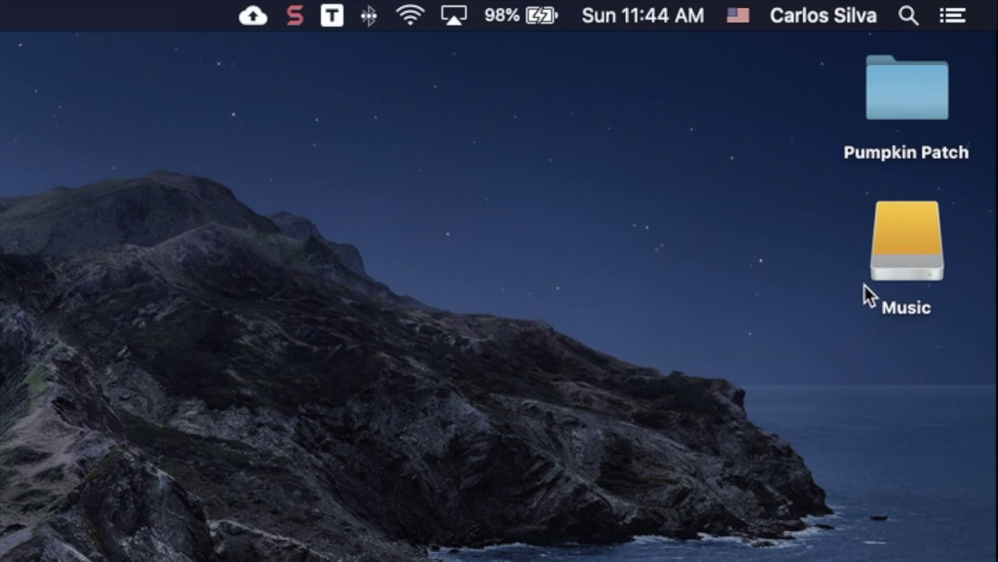
click(334, 11)
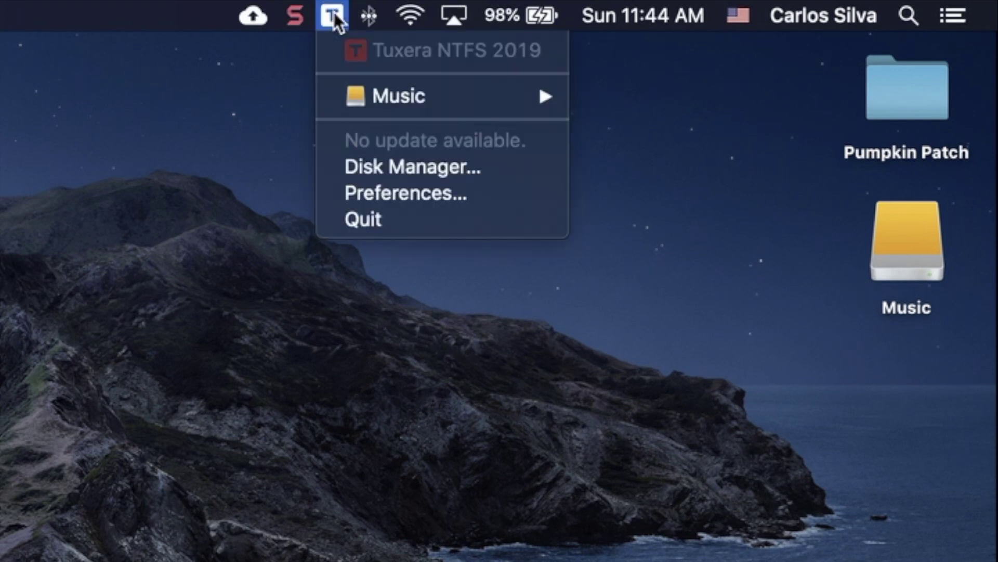
click(333, 11)
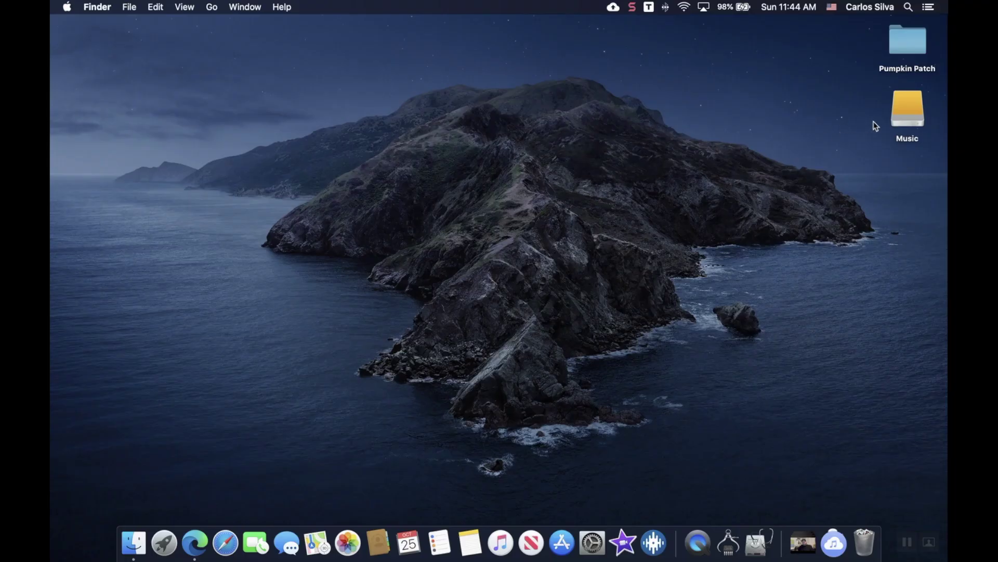
click(901, 270)
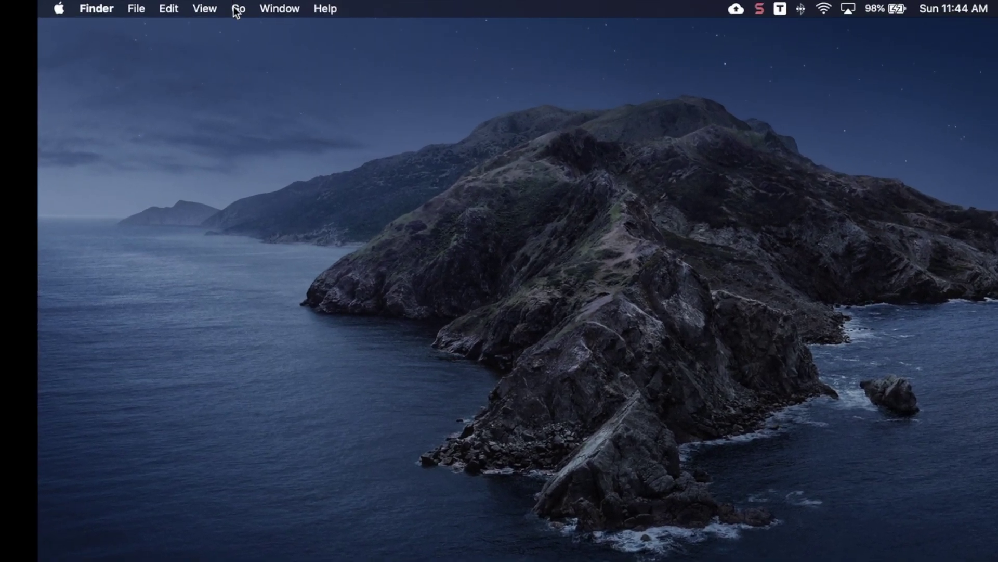
Open Go > Utilities, show it in List view, and launch Disk Utility.
click(238, 9)
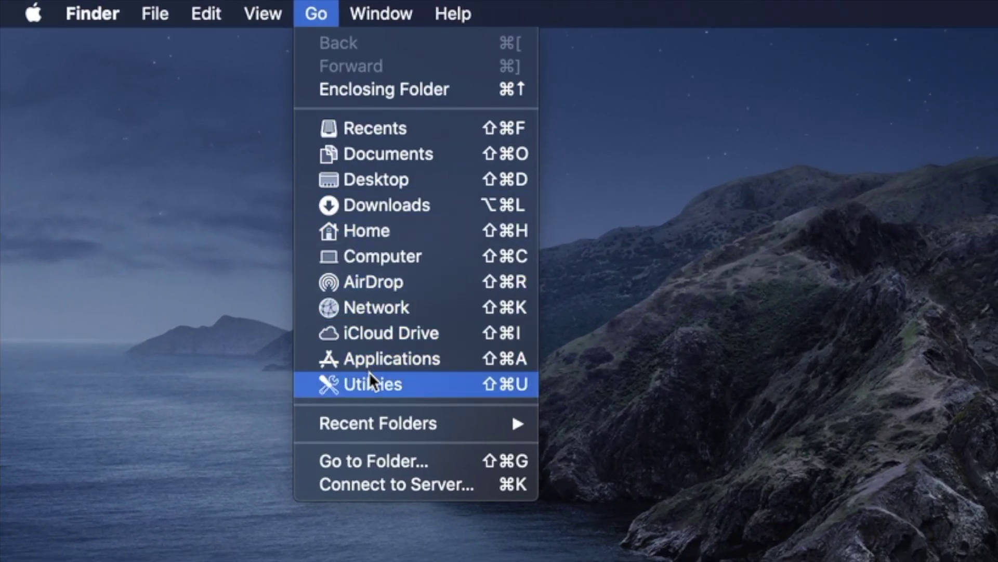
click(375, 383)
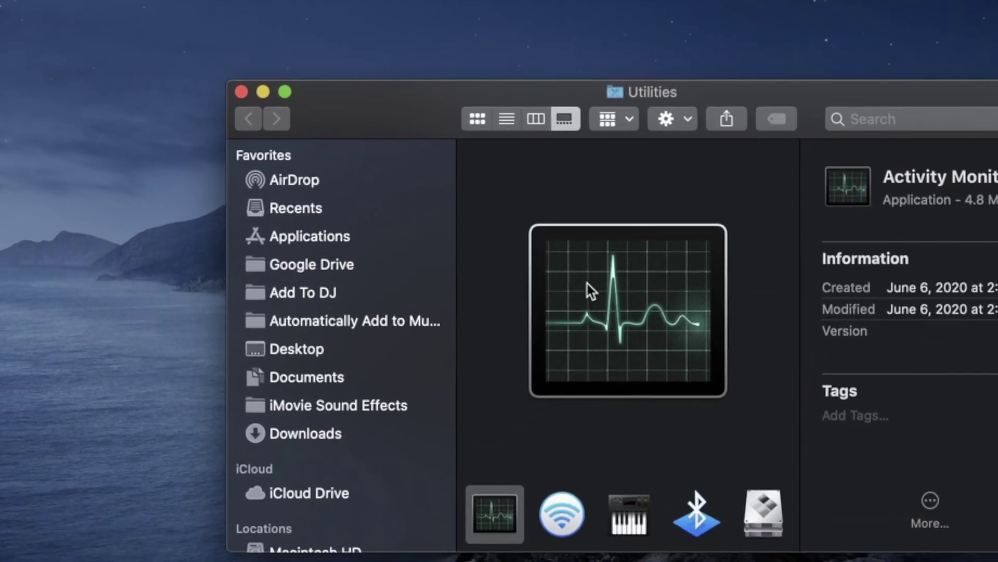
click(566, 136)
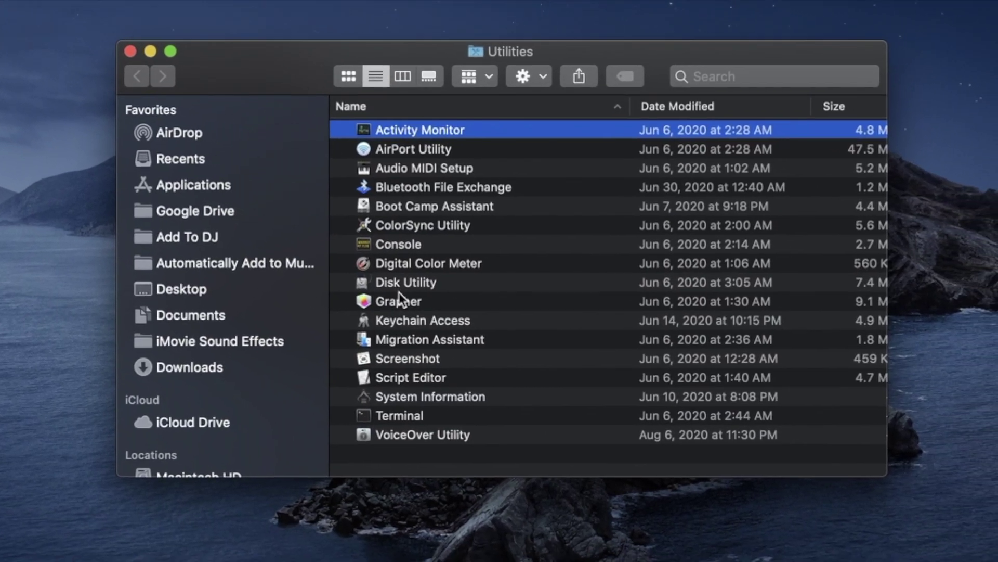
click(486, 320)
double_click(392, 279)
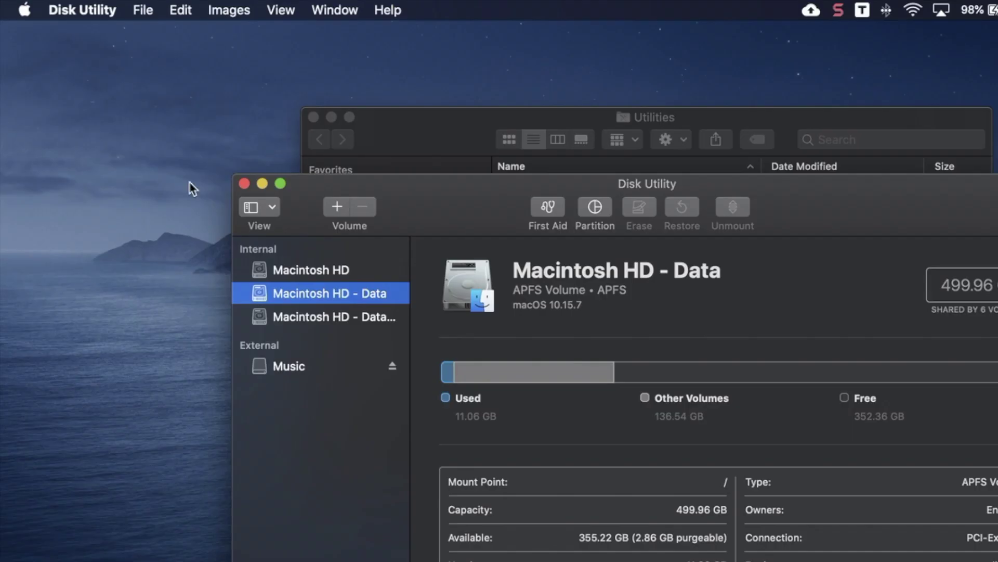
Open the Apple menu from Disk Utility to reach the overview of all disks.
click(17, 9)
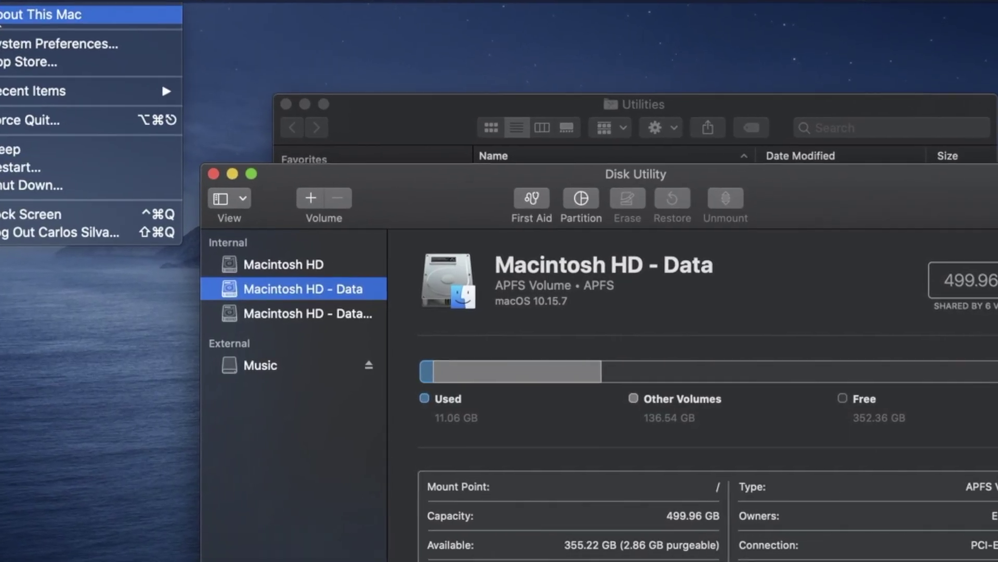
click(32, 21)
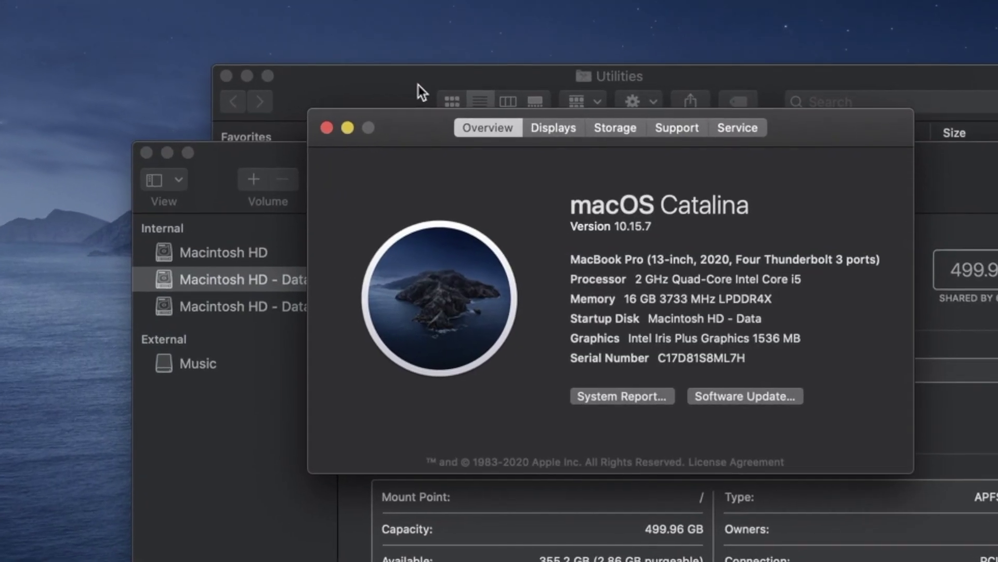
click(622, 134)
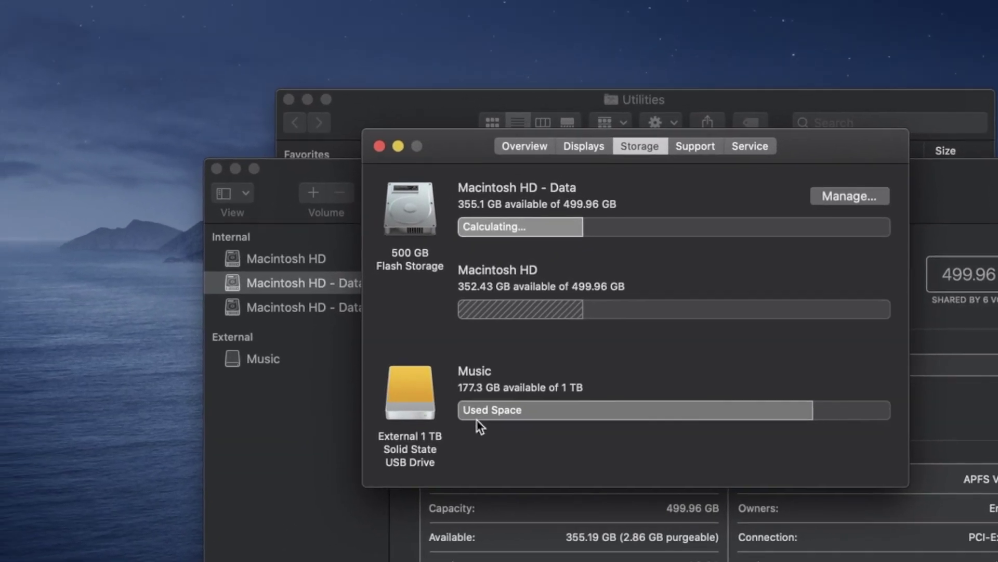
Close the storage overview, view Music's Tuxera NTFS format details, then launch Serato DJ Pro.
click(401, 163)
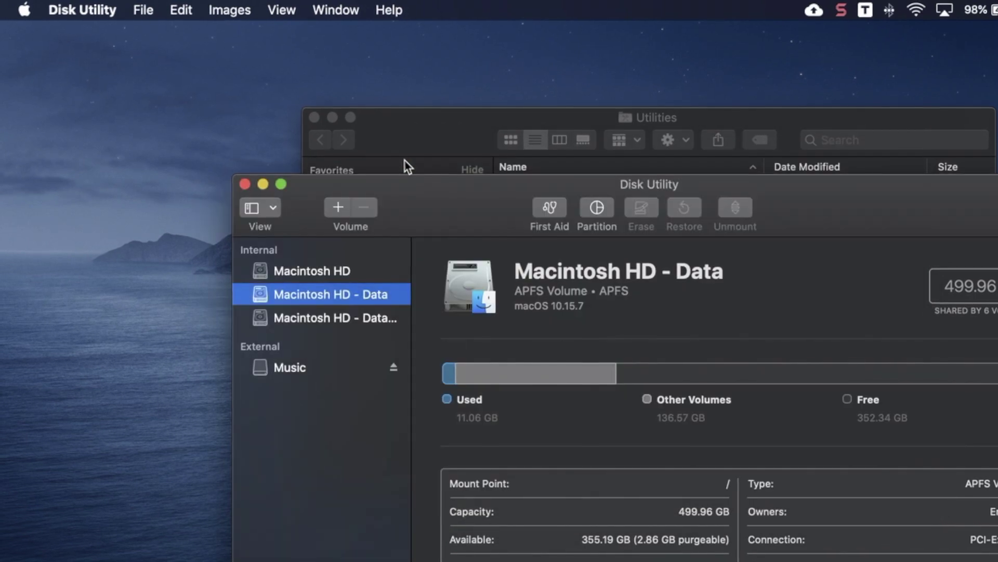
click(271, 362)
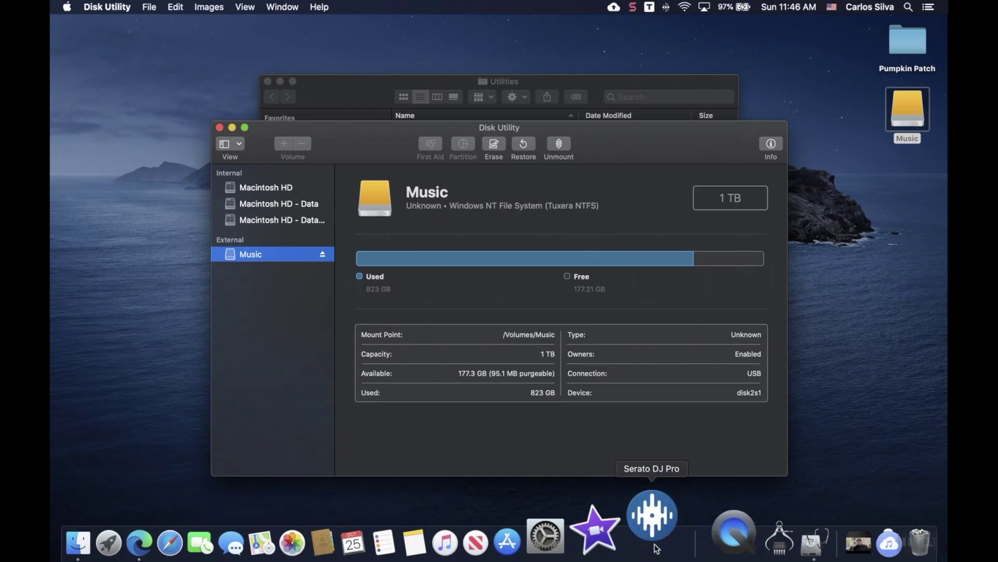
click(653, 536)
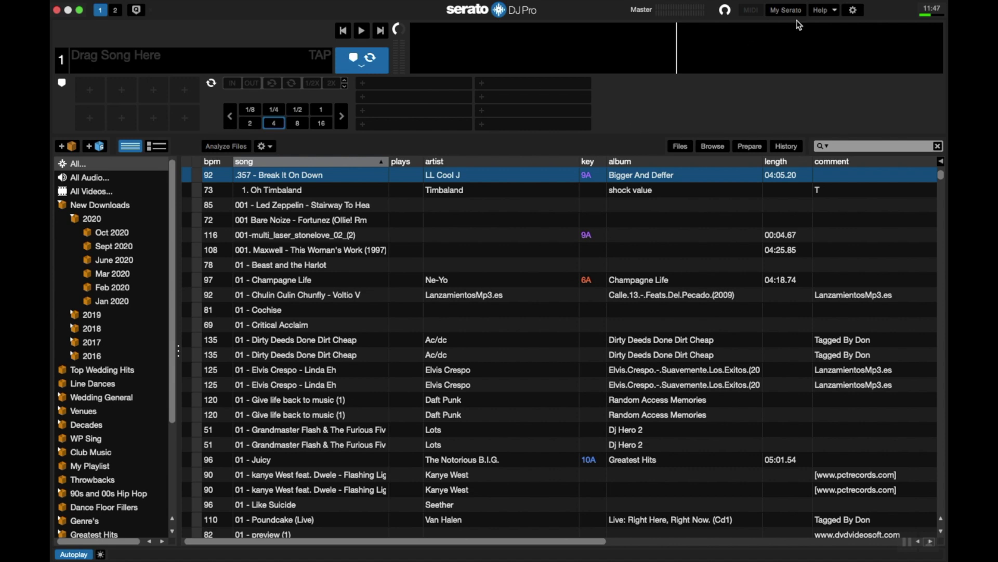
Open Serato's Setup on the Library + Display tab, then go back to DJ Preferences.
click(853, 10)
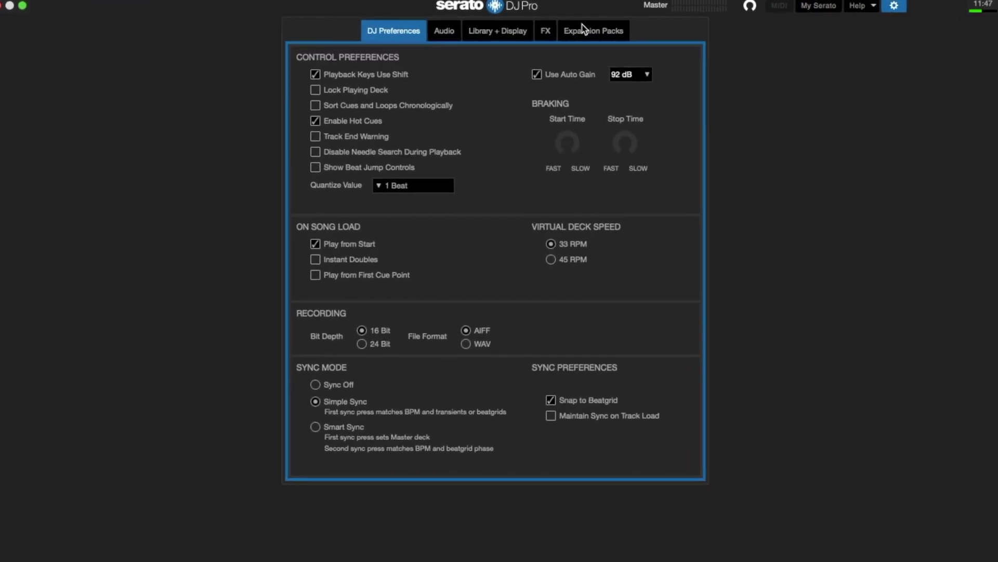
click(494, 30)
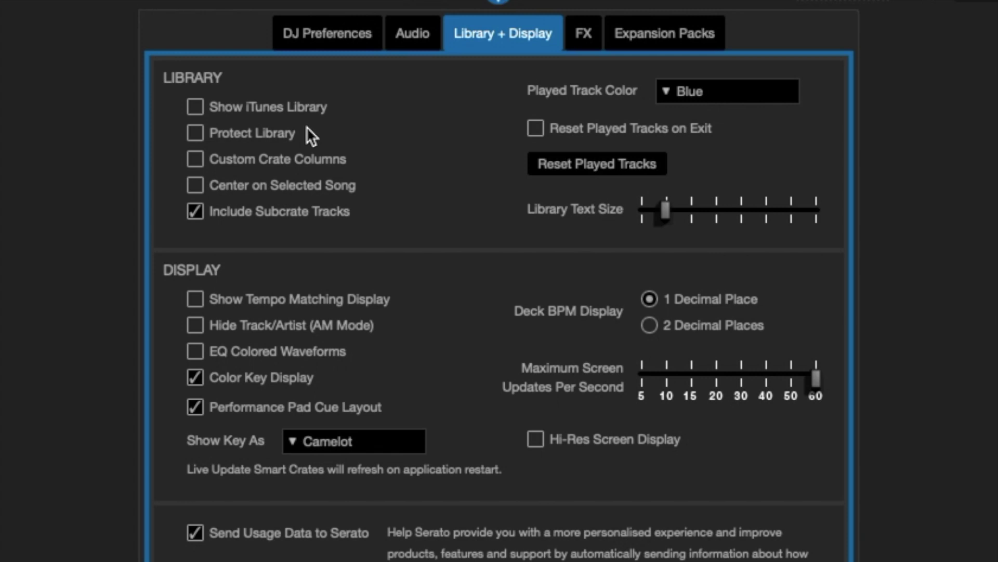
click(339, 26)
Close Setup, set the first track's comment to 'Entrance', then quit Serato with Cmd+Q, confirming Yes.
click(853, 11)
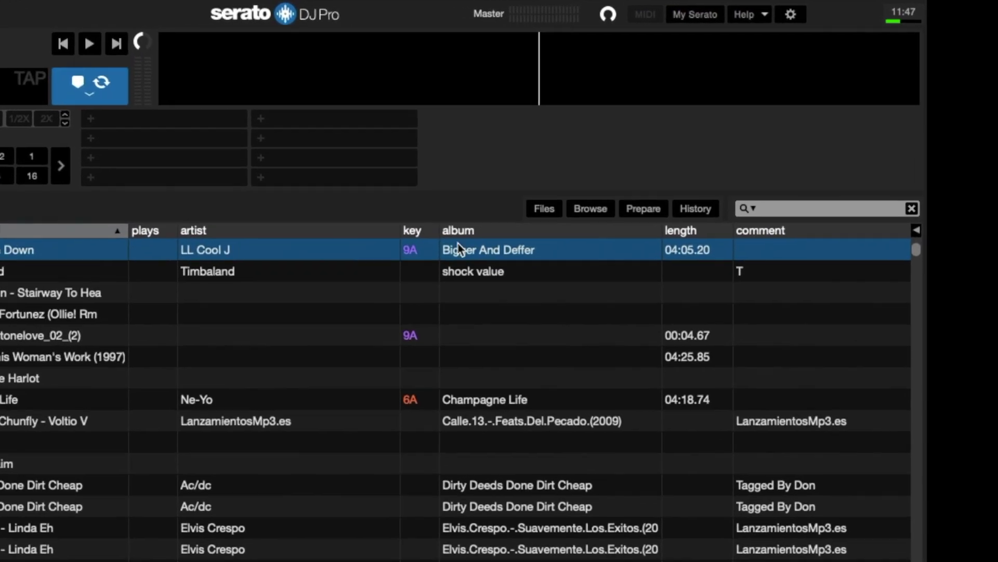
scroll(615, 173, right, 10)
double_click(538, 240)
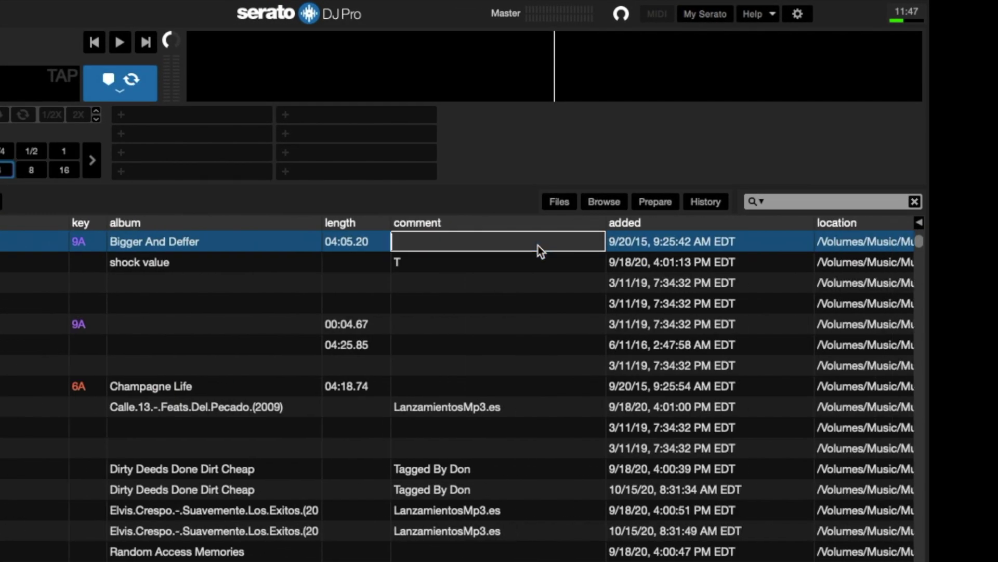
text(Entrance)
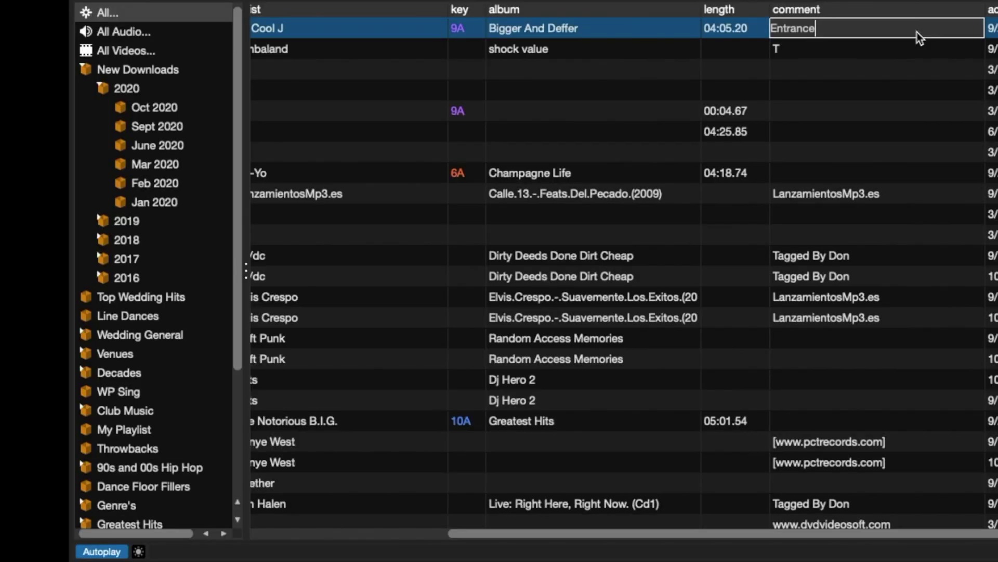
key(Return)
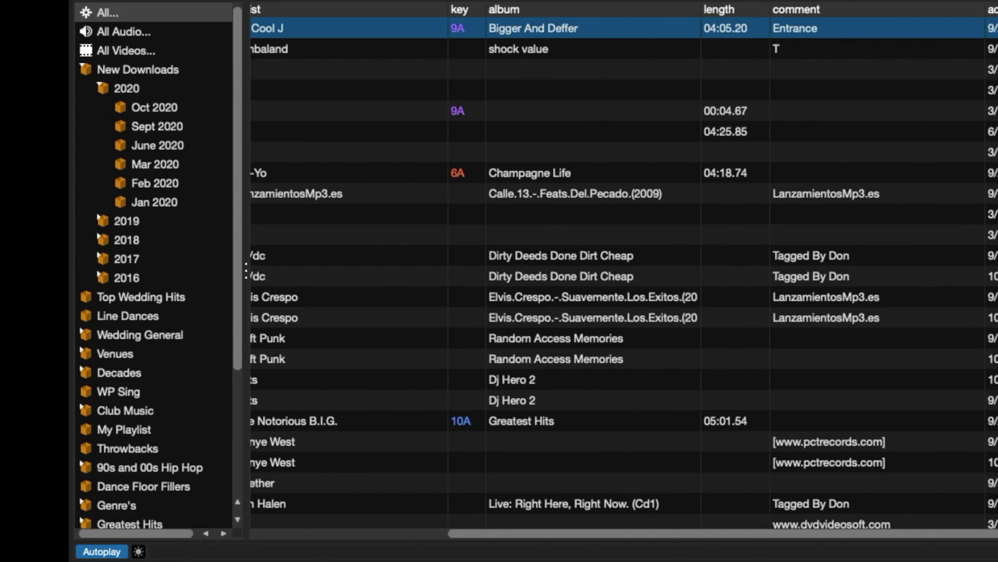
key(super+q)
click(619, 176)
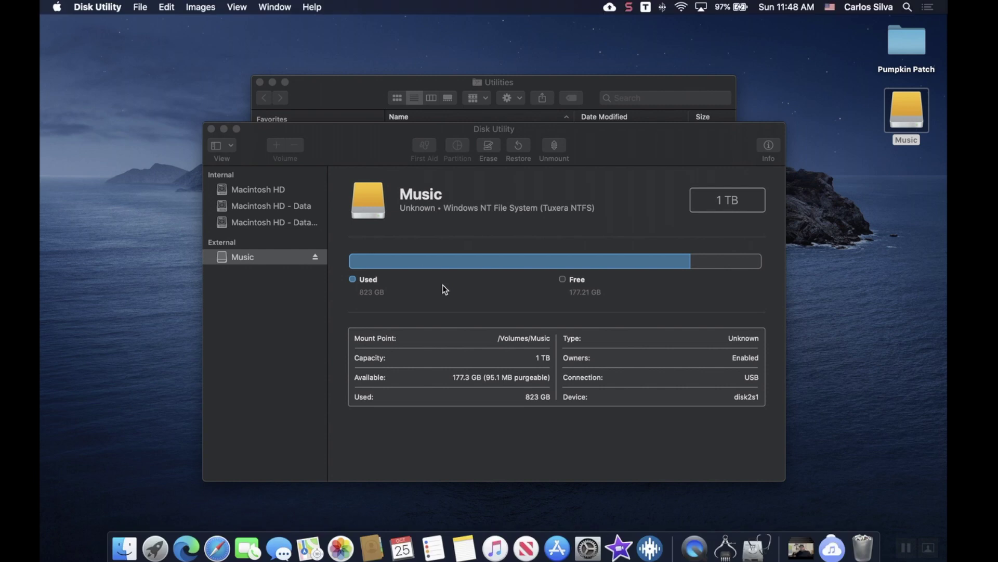
Close Disk Utility and the Utilities window, then relaunch Serato DJ Pro from the Dock.
click(210, 129)
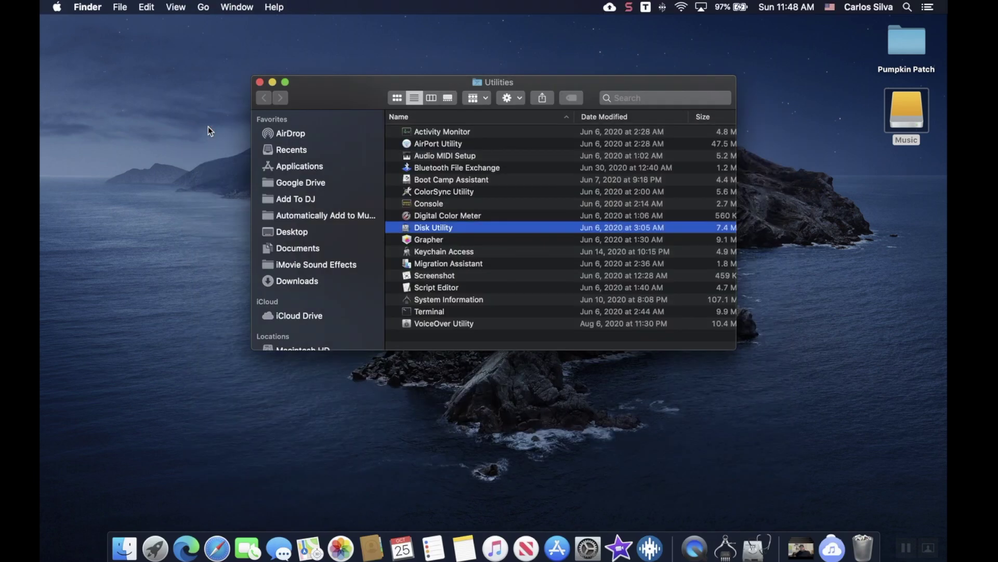
click(260, 83)
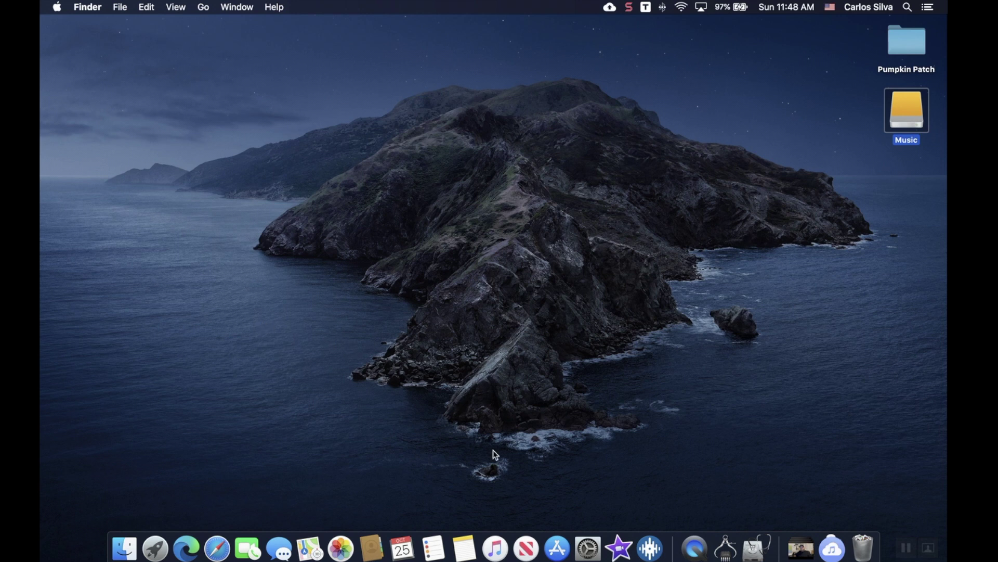
click(658, 549)
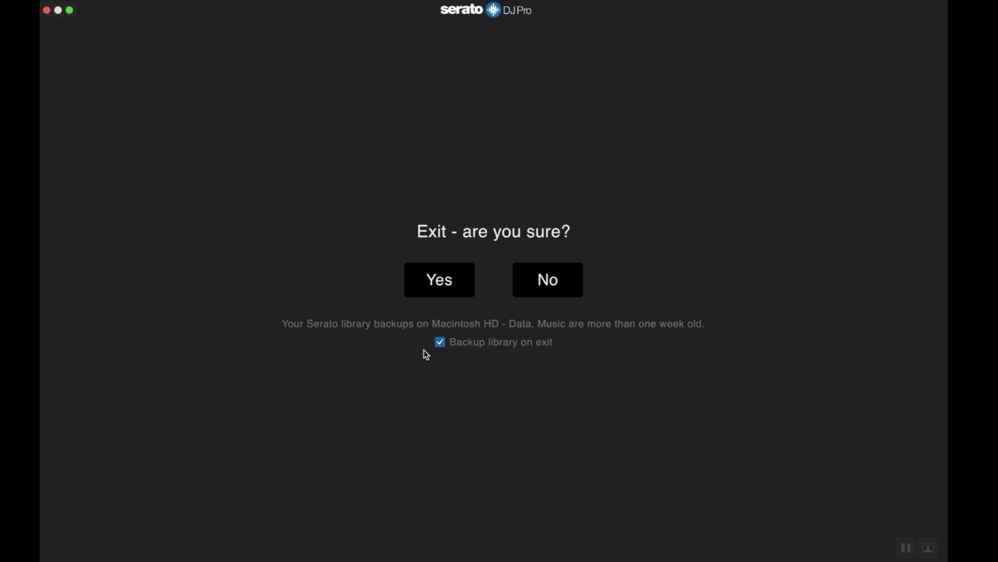
Confirm Yes on Serato DJ Pro's exit prompt, with Backup library on exit ticked.
click(441, 290)
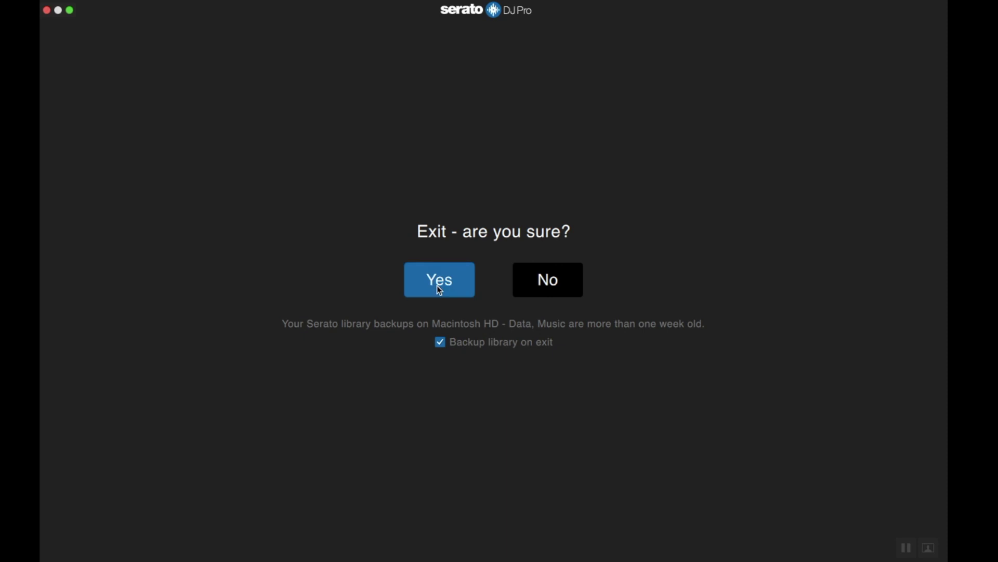